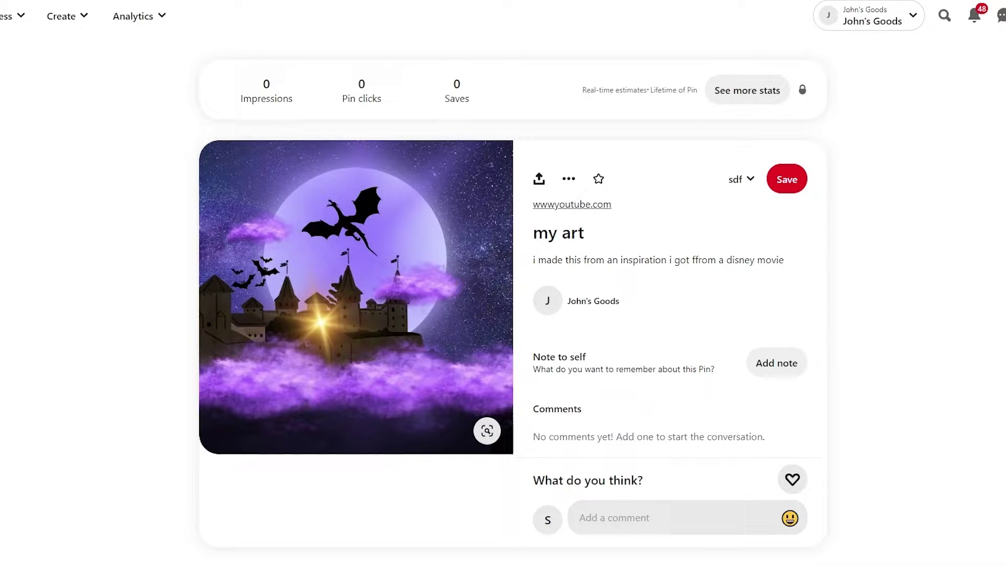
{"action": "left_click", "coordinate": [909, 17]}
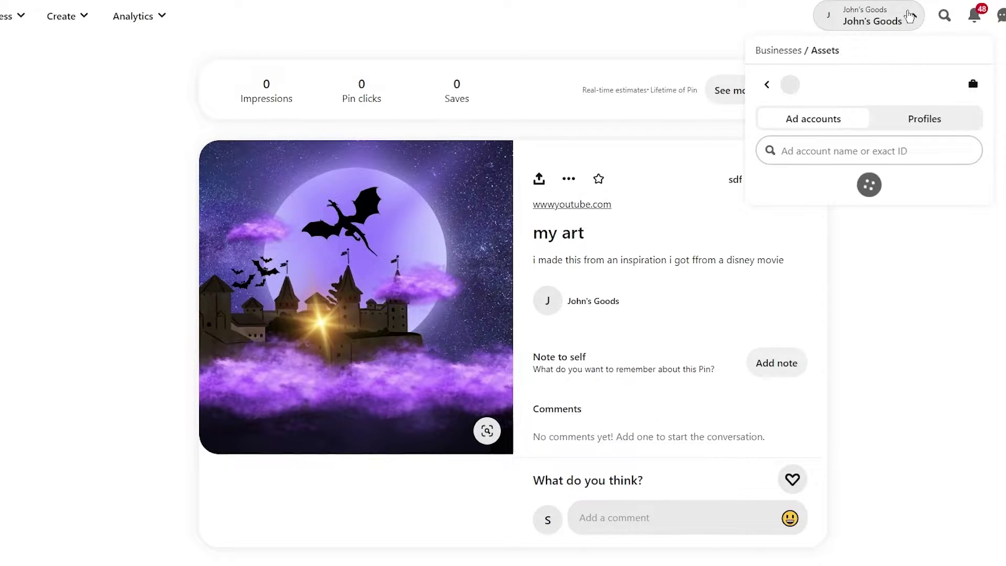
{"action": "left_click", "coordinate": [168, 50]}
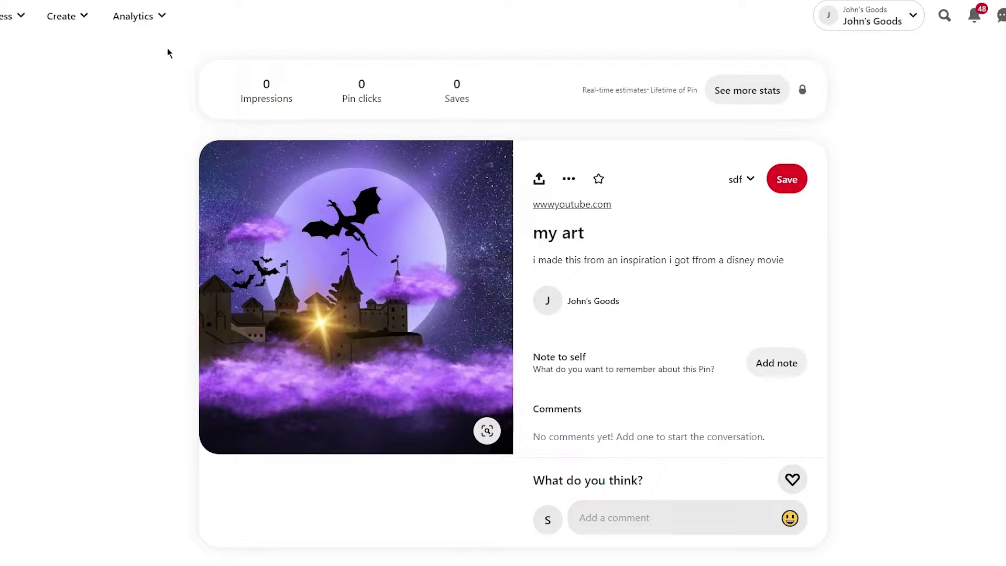
{"action": "left_click", "coordinate": [11, 22]}
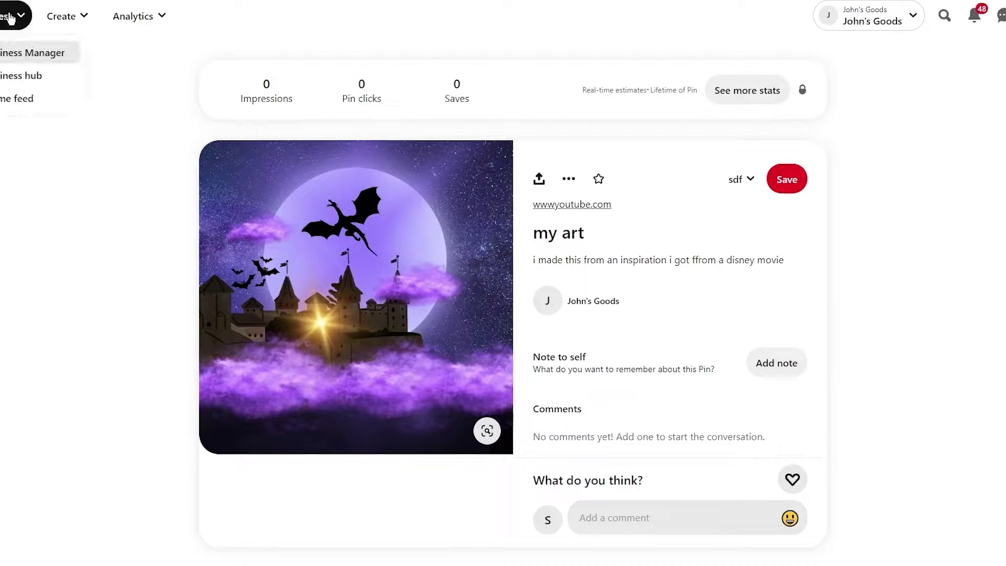
{"action": "left_click", "coordinate": [83, 52]}
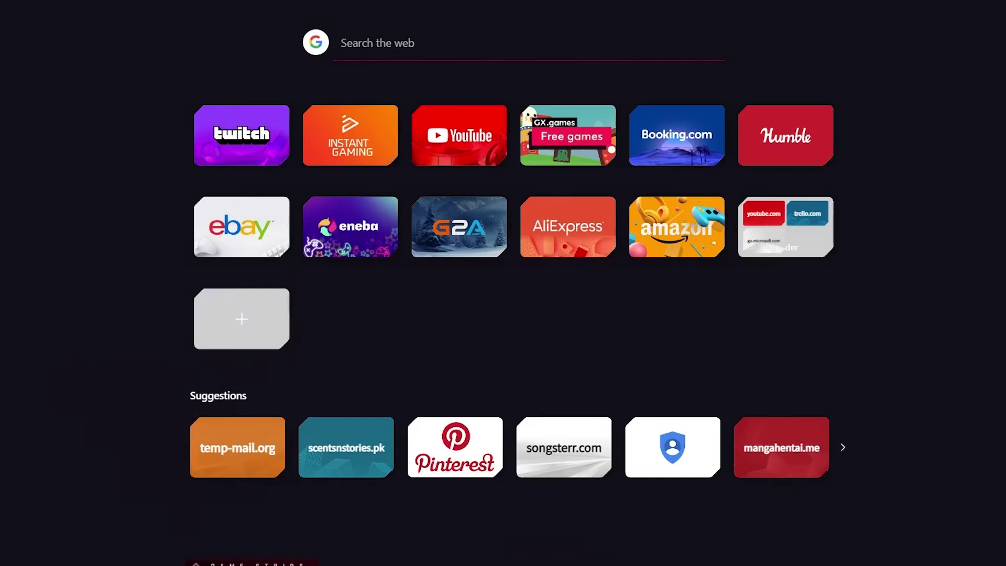
Go to the Shopify website and start a free trial
{"action": "type", "text": "shopify"}
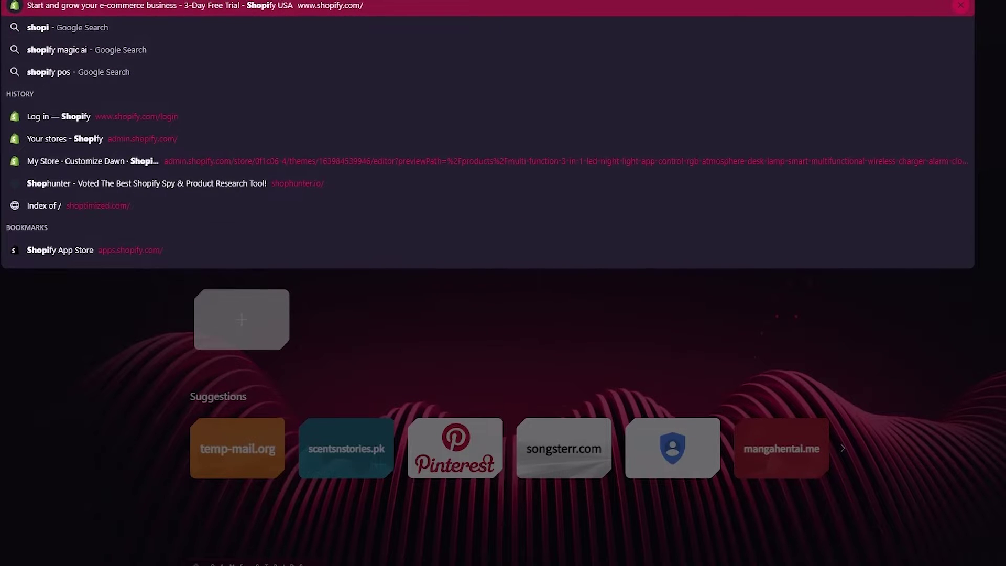
{"action": "key", "text": "Return"}
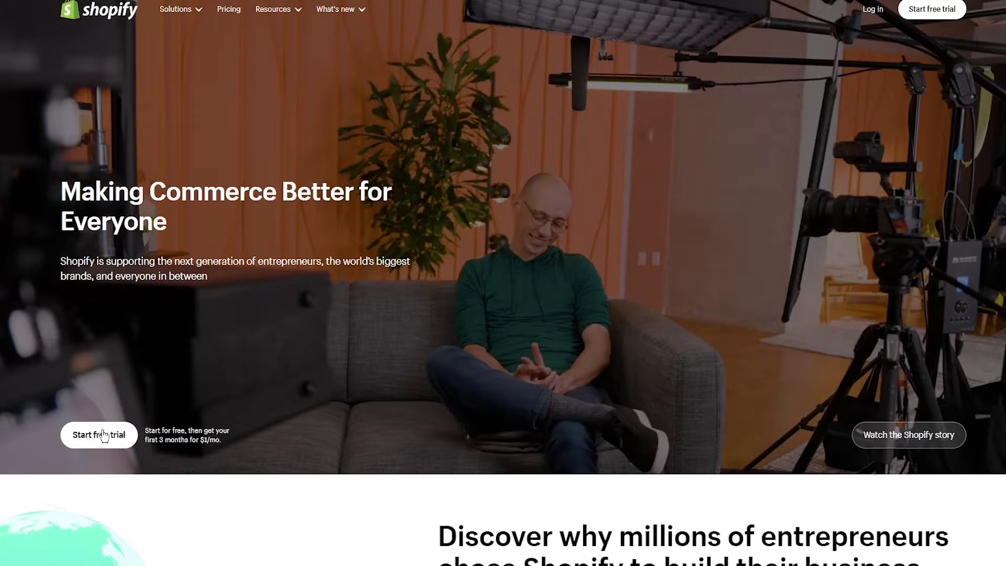
{"action": "left_click", "coordinate": [110, 435]}
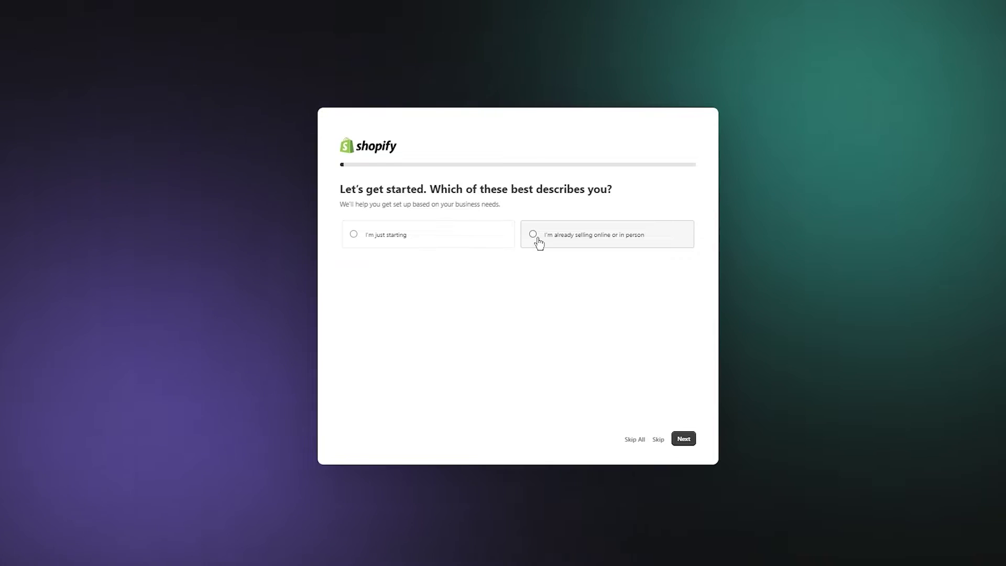
Answer the onboarding question with "I'm already selling online or in person" and continue through the setup questions
{"action": "left_click", "coordinate": [538, 238]}
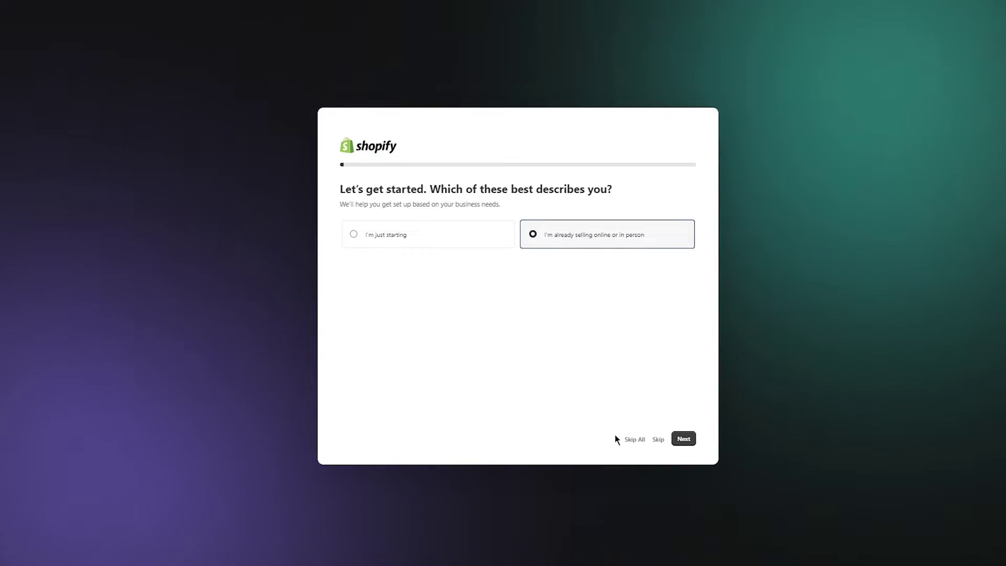
{"action": "left_click", "coordinate": [675, 439]}
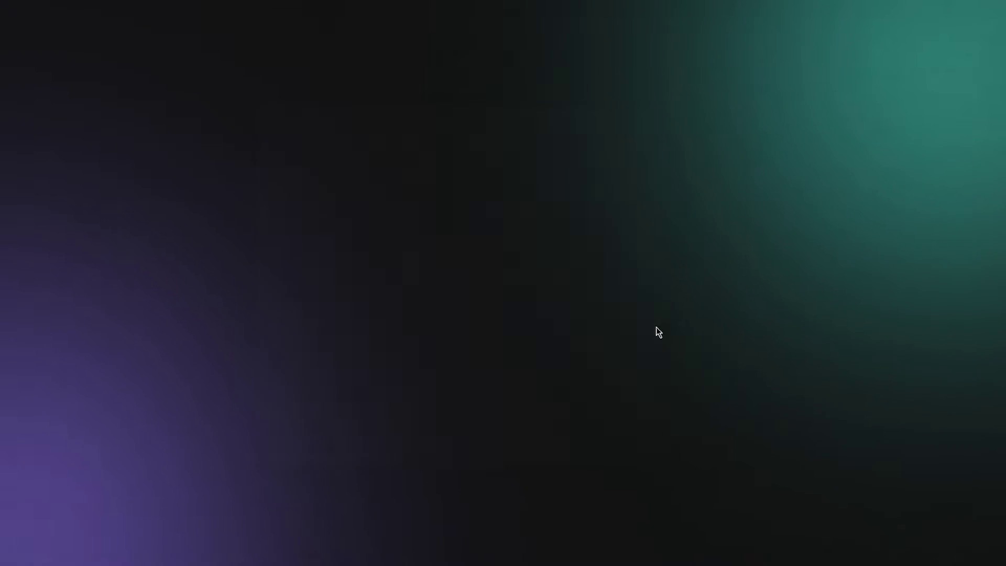
{"action": "left_click", "coordinate": [601, 354]}
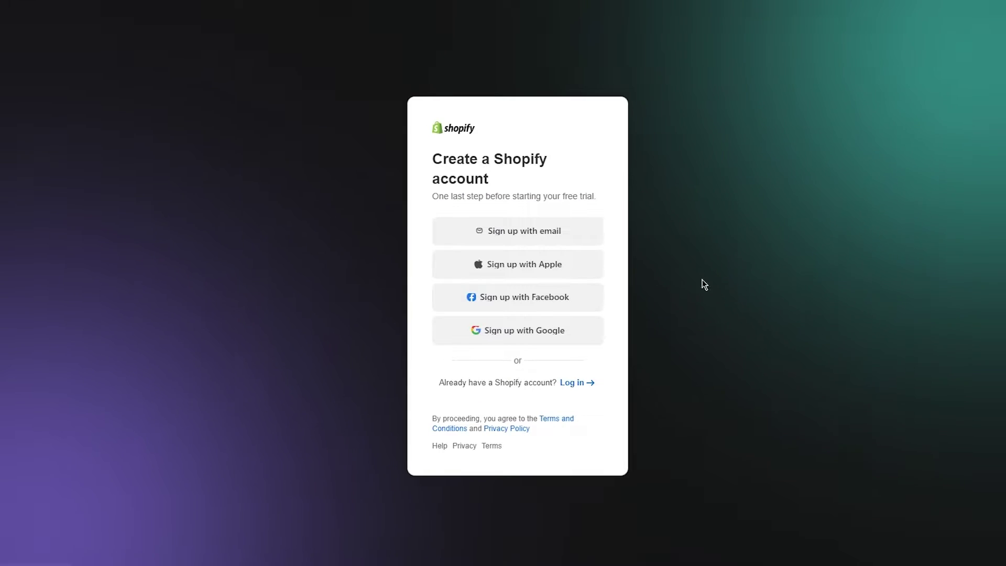
Sign up with email, fill in the email address and account password, and create the Shopify account
{"action": "left_click", "coordinate": [510, 243]}
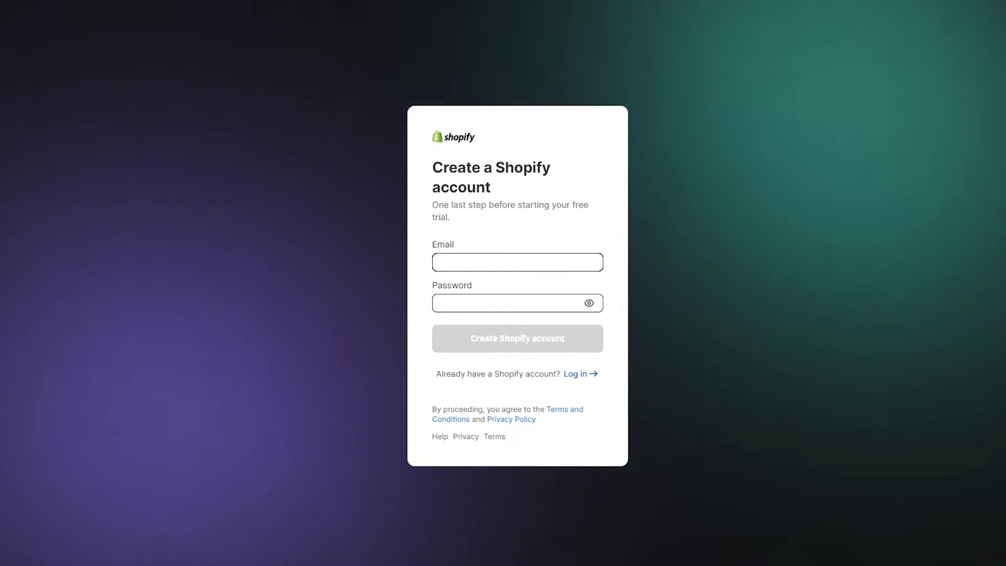
{"action": "left_click", "coordinate": [495, 265]}
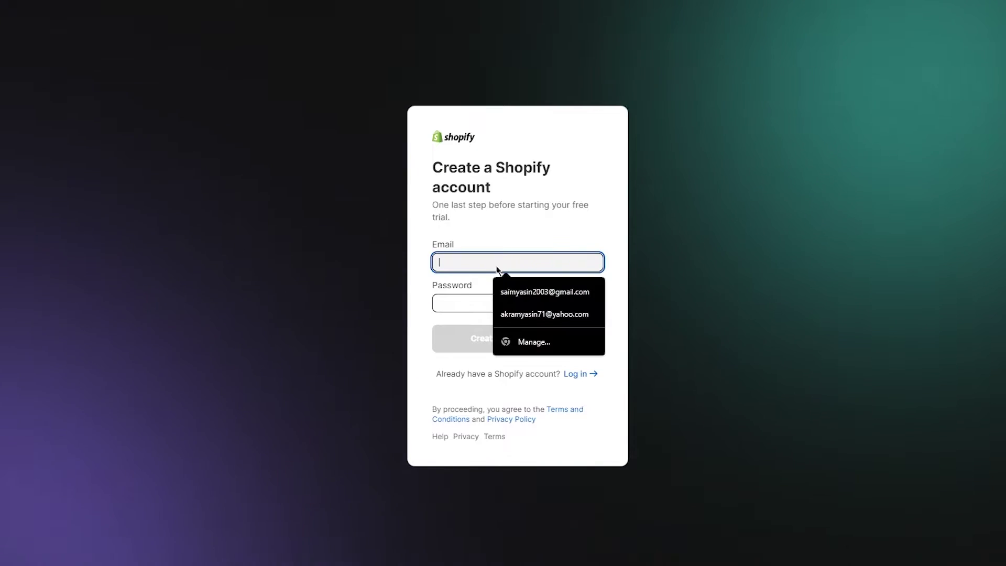
{"action": "right_click", "coordinate": [496, 265]}
{"action": "left_click", "coordinate": [547, 356]}
{"action": "left_click", "coordinate": [460, 302]}
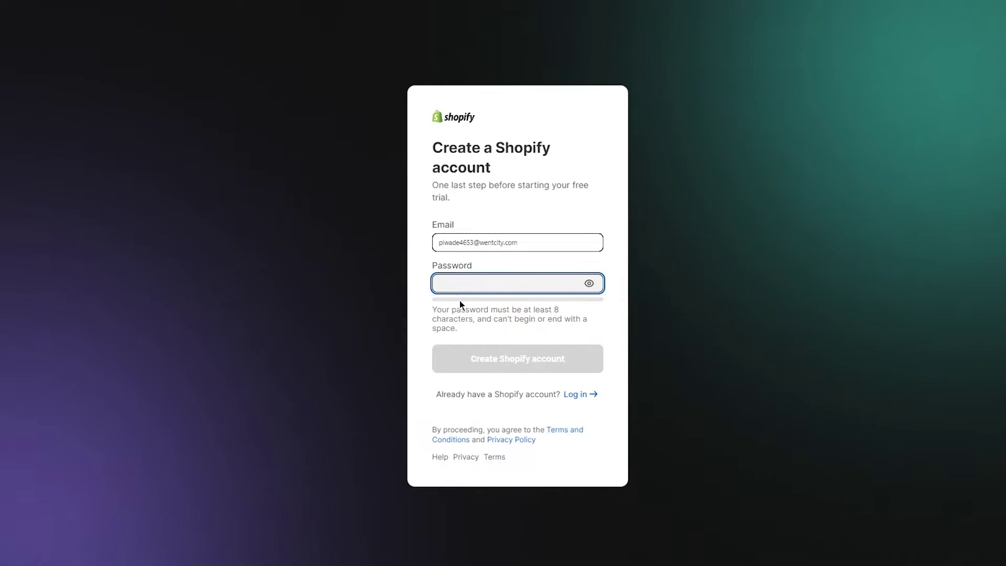
{"action": "type", "text": "•••••••"}
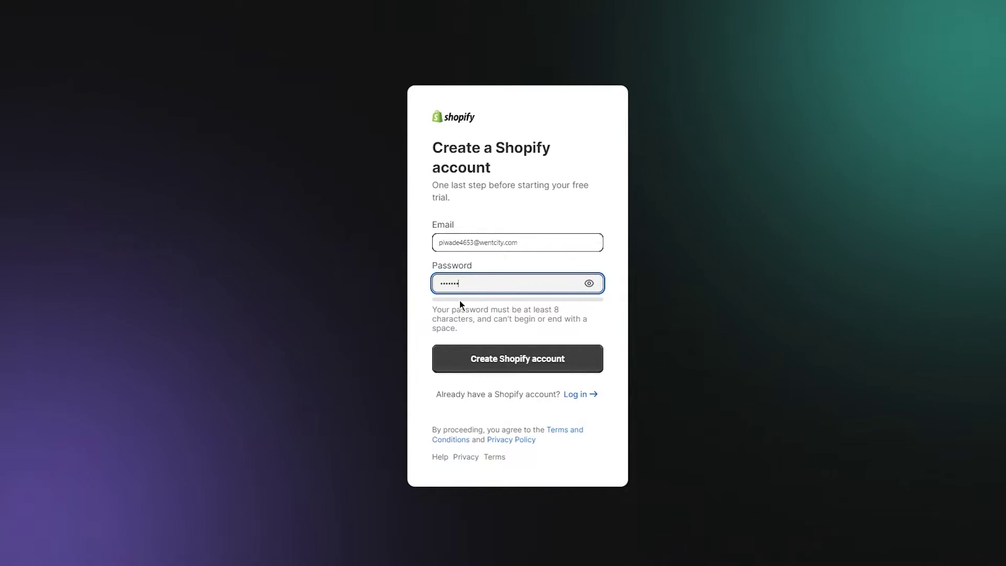
{"action": "type", "text": "•••"}
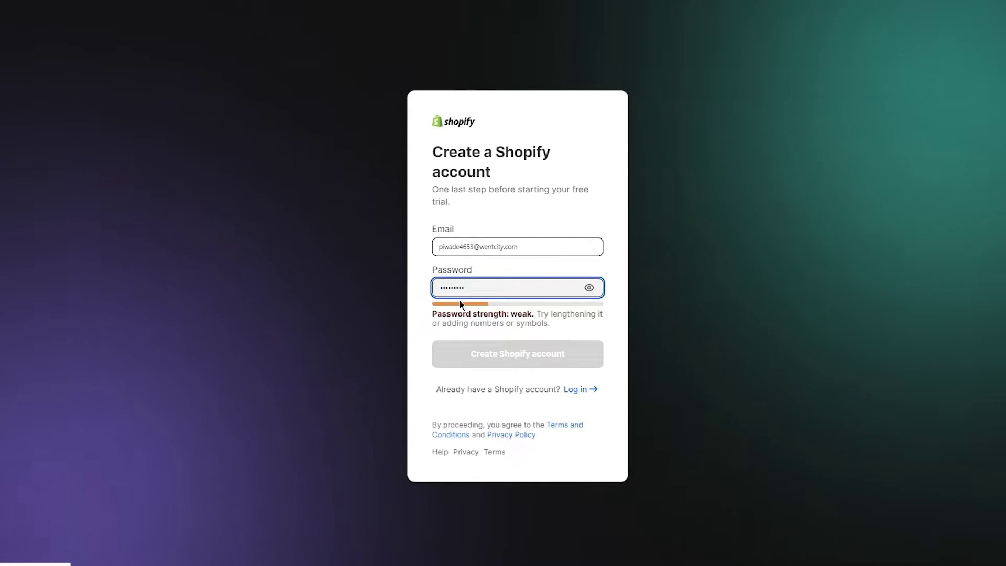
{"action": "key", "text": "Return"}
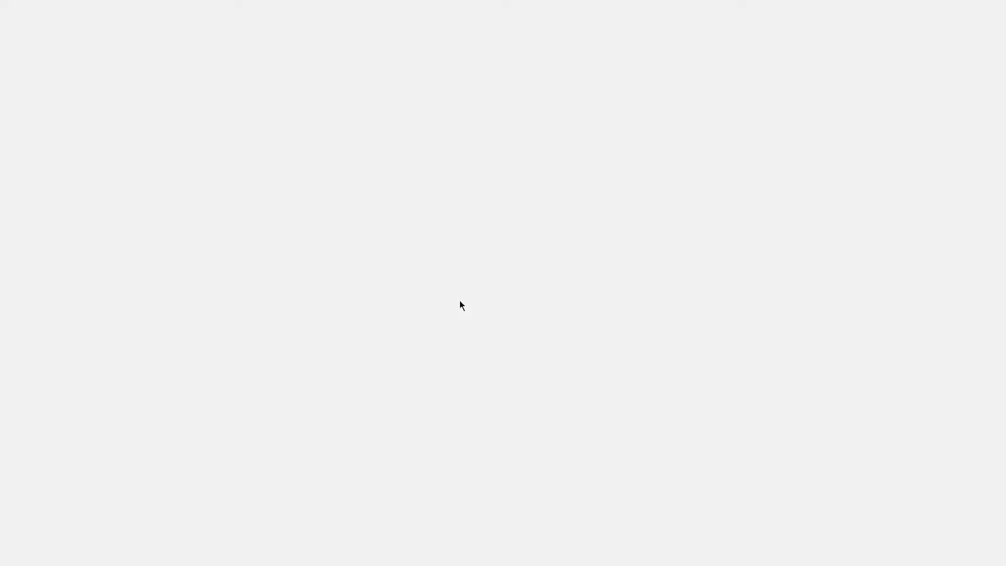
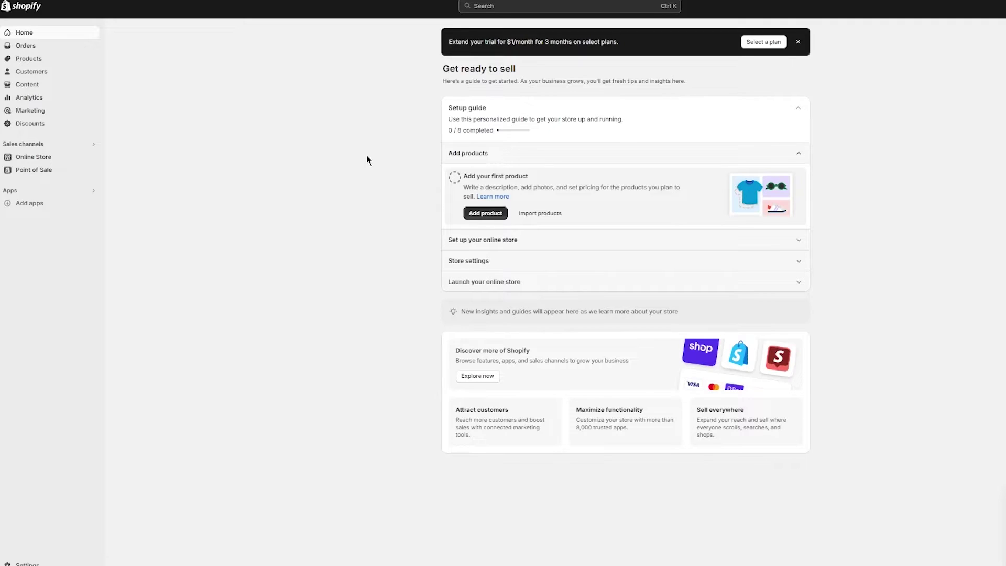
Open the Shopify App Store from the store admin and search it for "pinterest"
{"action": "left_click", "coordinate": [29, 204]}
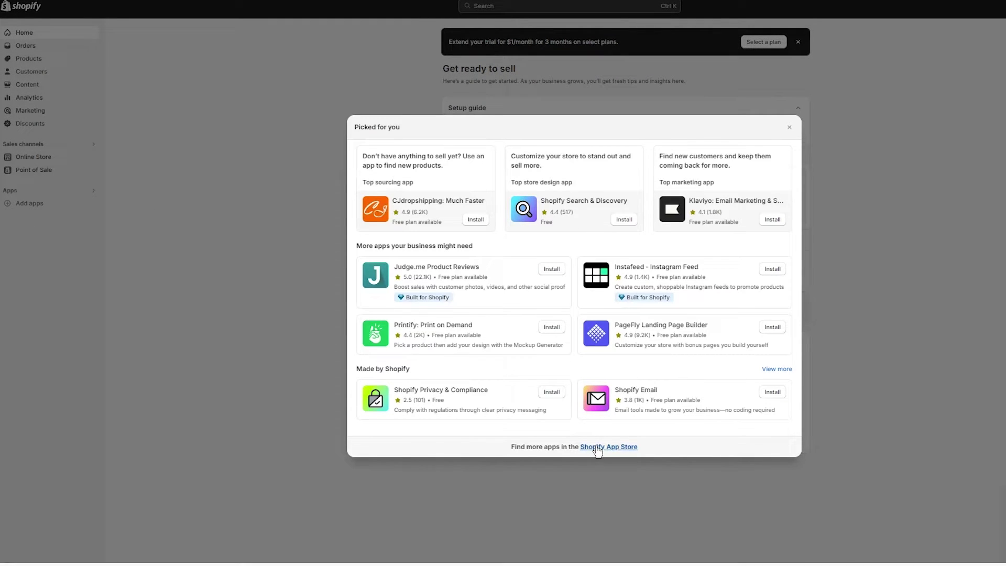
{"action": "left_click", "coordinate": [597, 447]}
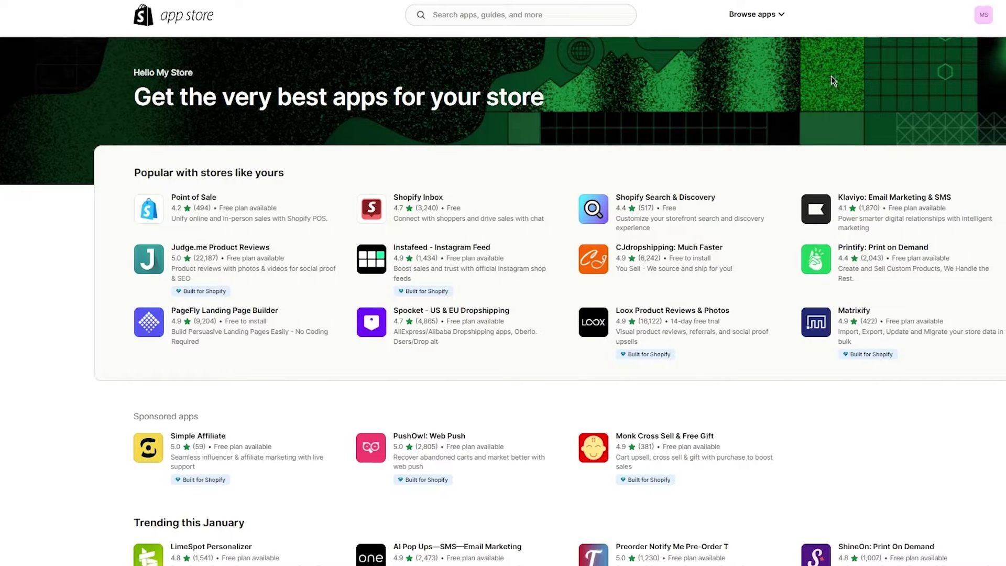
{"action": "left_click", "coordinate": [440, 6]}
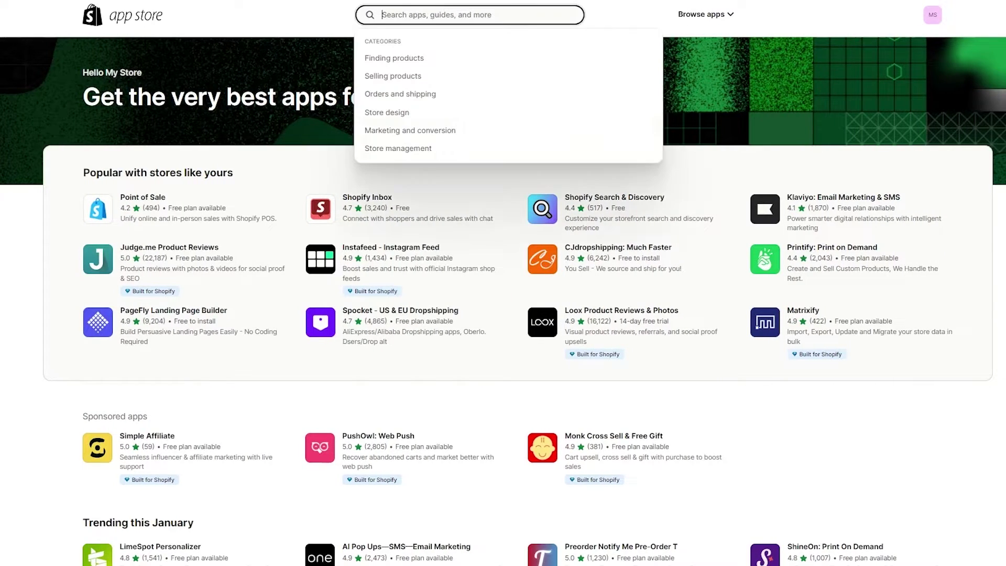
{"action": "type", "text": "pinterest"}
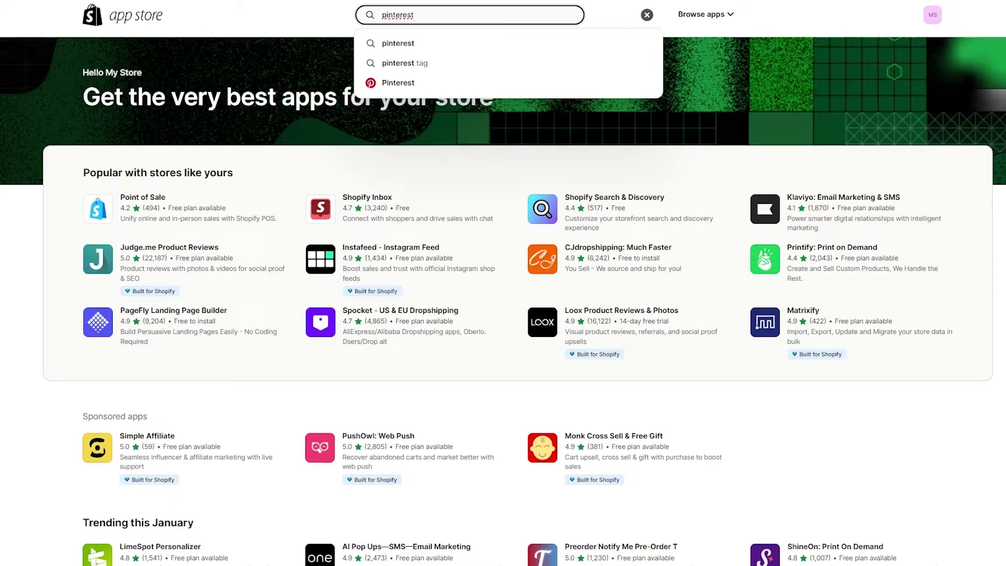
{"action": "key", "text": "Return"}
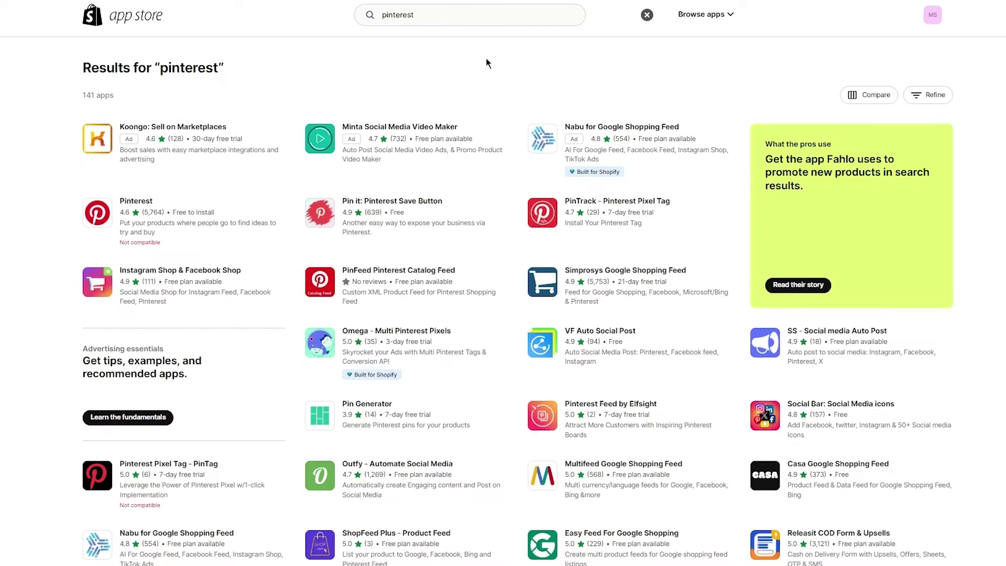
Open the official Pinterest app's listing and check its compatibility with the store
{"action": "left_click", "coordinate": [137, 201]}
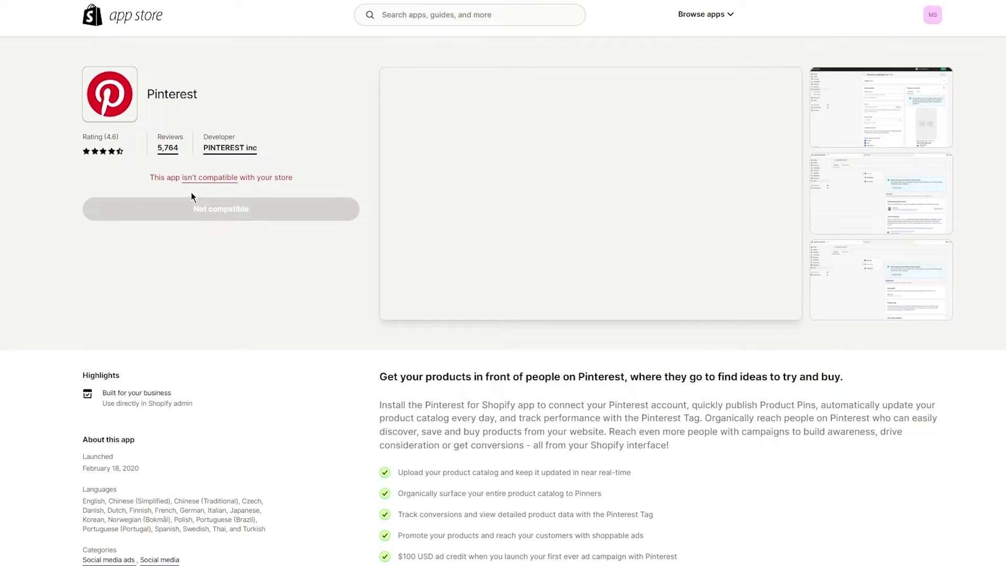
{"action": "left_click_drag", "start_coordinate": [137, 191], "coordinate": [311, 168]}
{"action": "left_click", "coordinate": [310, 168]}
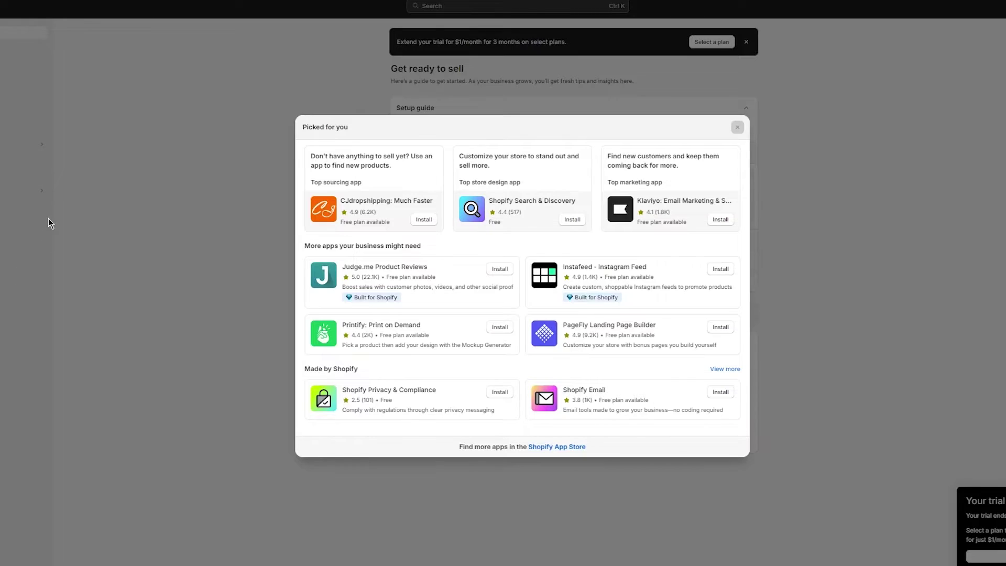
Dismiss the recommended apps and open the store details settings
{"action": "key", "text": "Escape"}
{"action": "left_click", "coordinate": [31, 548]}
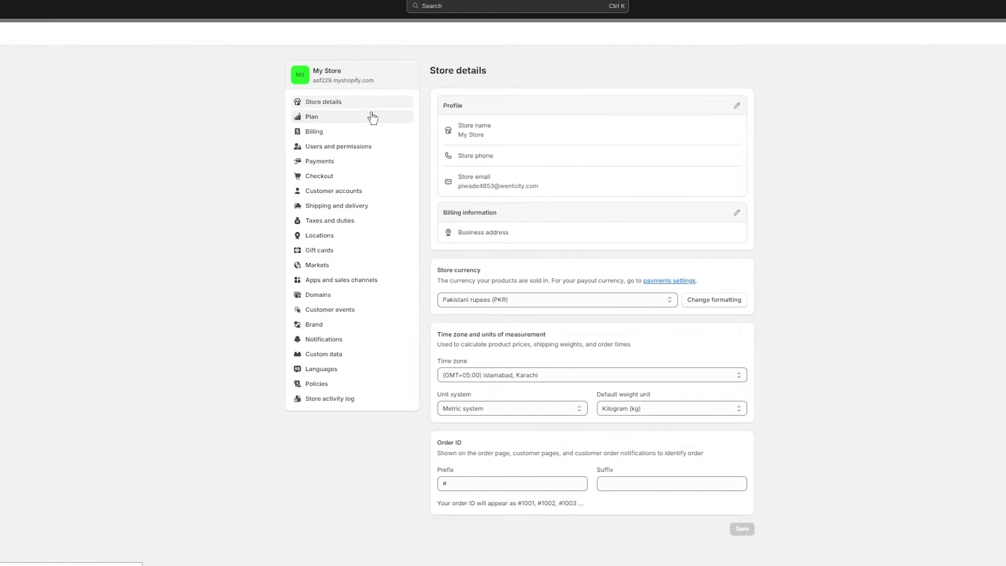
{"action": "left_click", "coordinate": [738, 106]}
{"action": "left_click", "coordinate": [741, 103]}
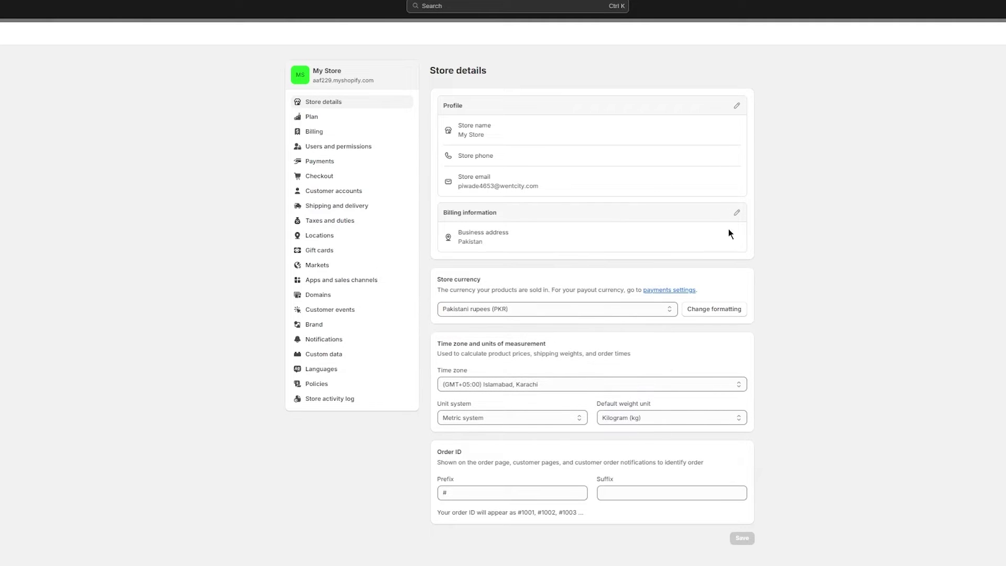
Edit the store's billing information, set the country/region to United States and save
{"action": "left_click", "coordinate": [735, 213]}
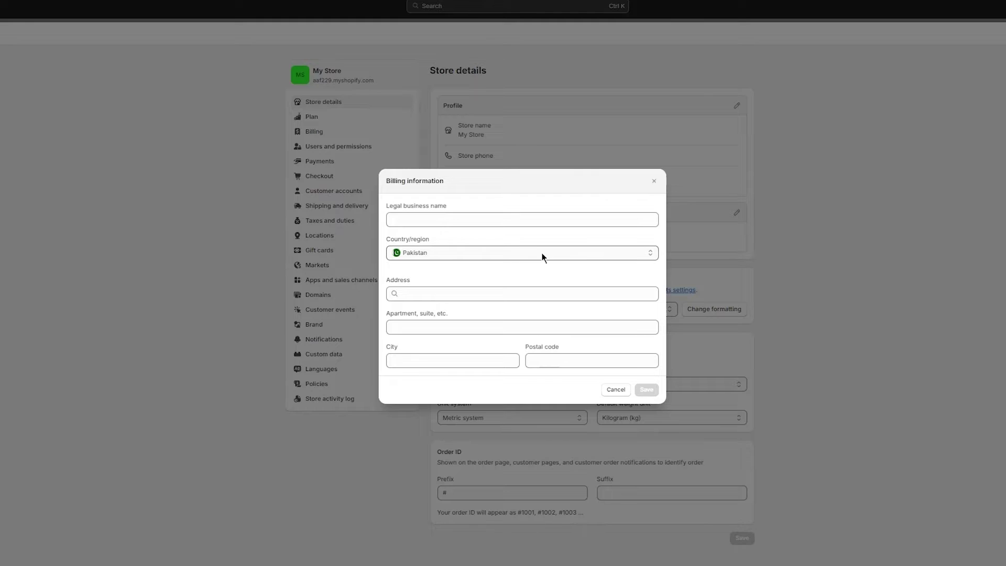
{"action": "left_click", "coordinate": [541, 253]}
{"action": "scroll", "coordinate": [502, 347], "scroll_direction": "up", "scroll_amount": 20}
{"action": "scroll", "coordinate": [501, 348], "scroll_direction": "down", "scroll_amount": 20}
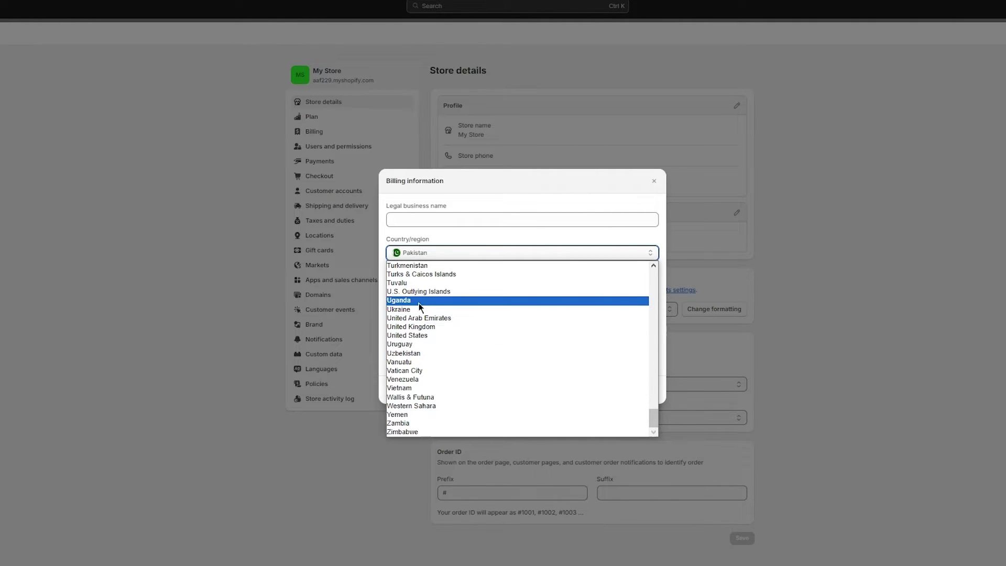
{"action": "left_click", "coordinate": [447, 336]}
{"action": "left_click", "coordinate": [646, 431]}
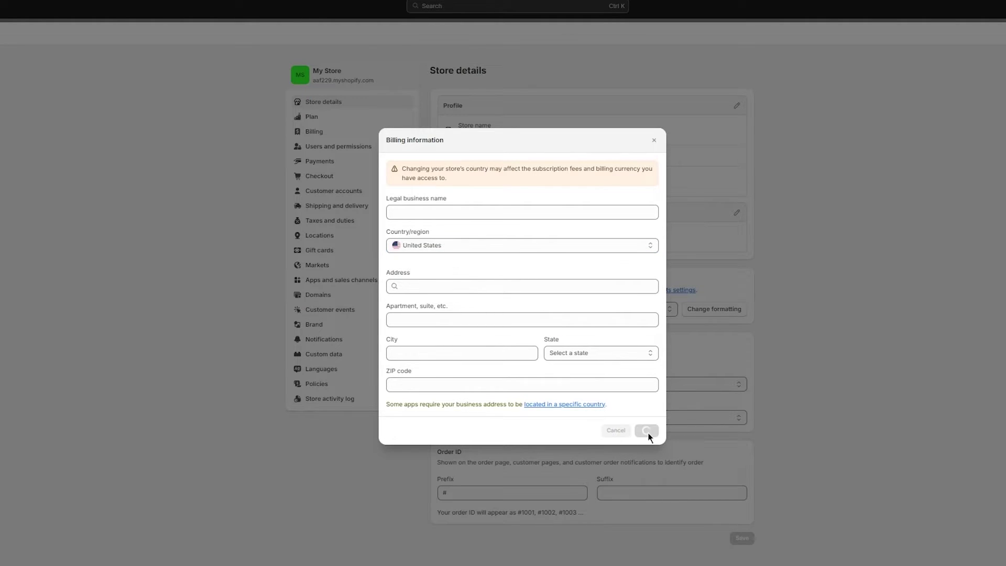
Fill the billing business name and address from a saved address, set the state to Arizona and save
{"action": "left_click", "coordinate": [466, 269]}
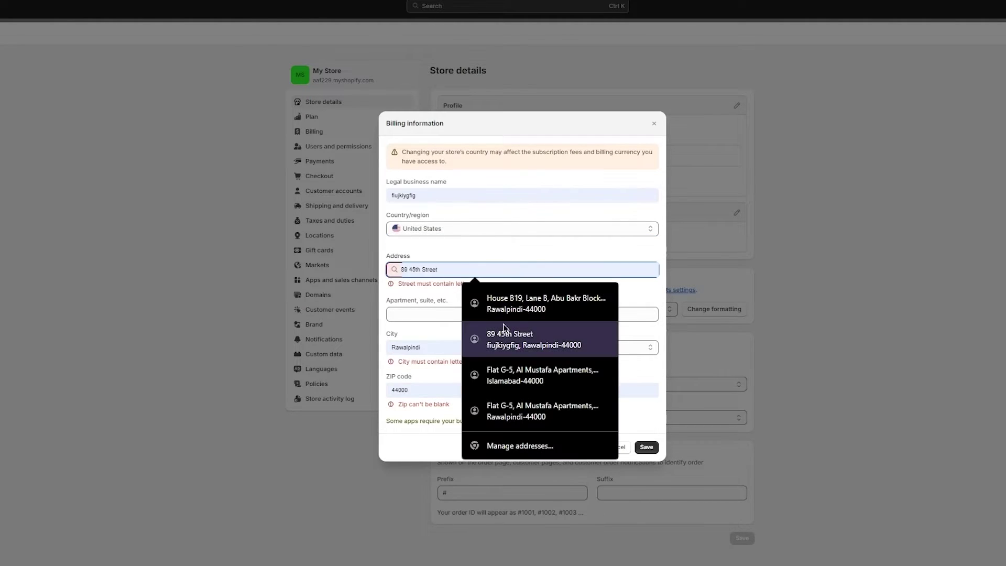
{"action": "left_click", "coordinate": [524, 336]}
{"action": "left_click", "coordinate": [643, 448]}
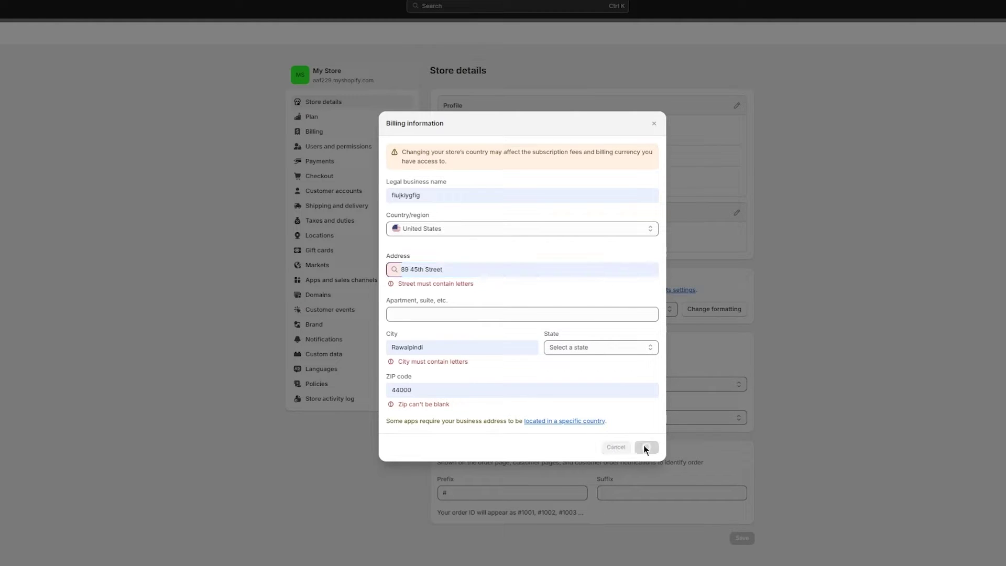
{"action": "left_click", "coordinate": [598, 348]}
{"action": "left_click", "coordinate": [574, 398]}
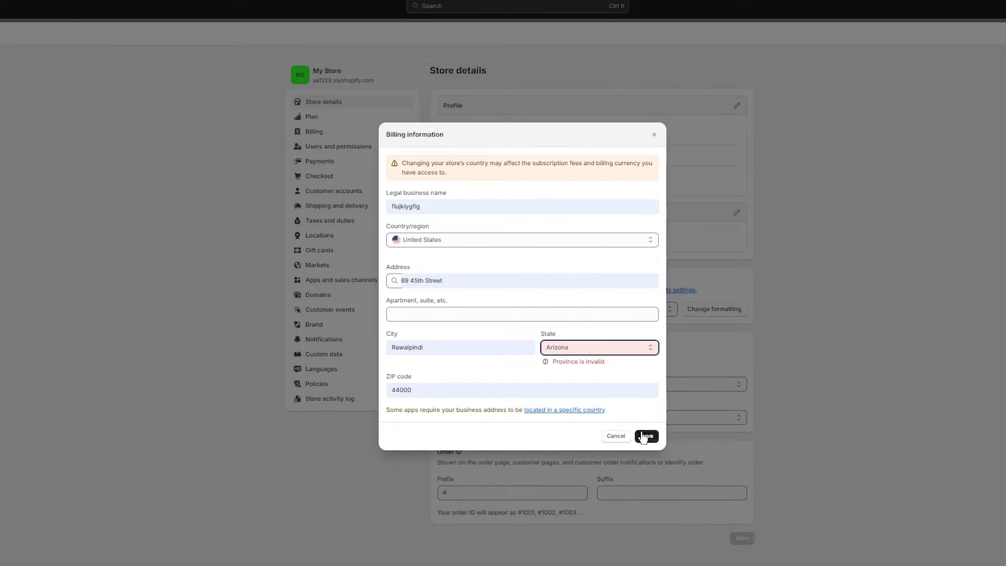
{"action": "left_click", "coordinate": [646, 436]}
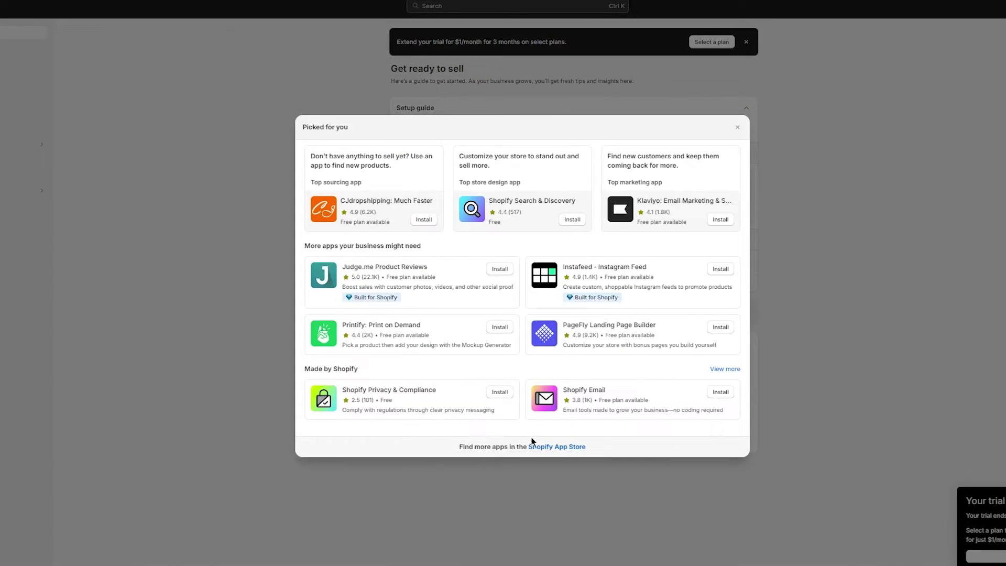
Open the Shopify App Store, search for pinterest and open the Pinterest app's listing
{"action": "left_click", "coordinate": [532, 447]}
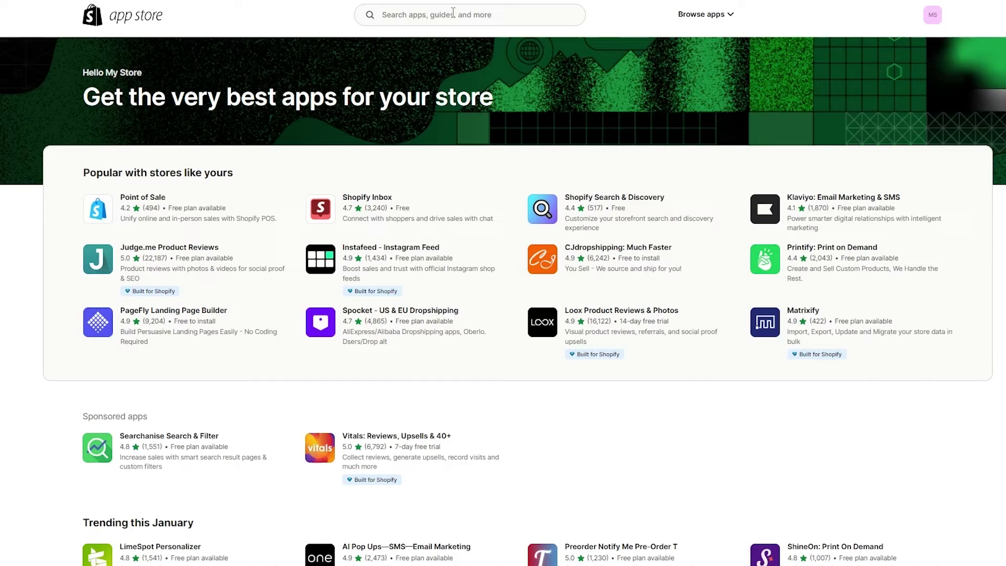
{"action": "left_click", "coordinate": [452, 15]}
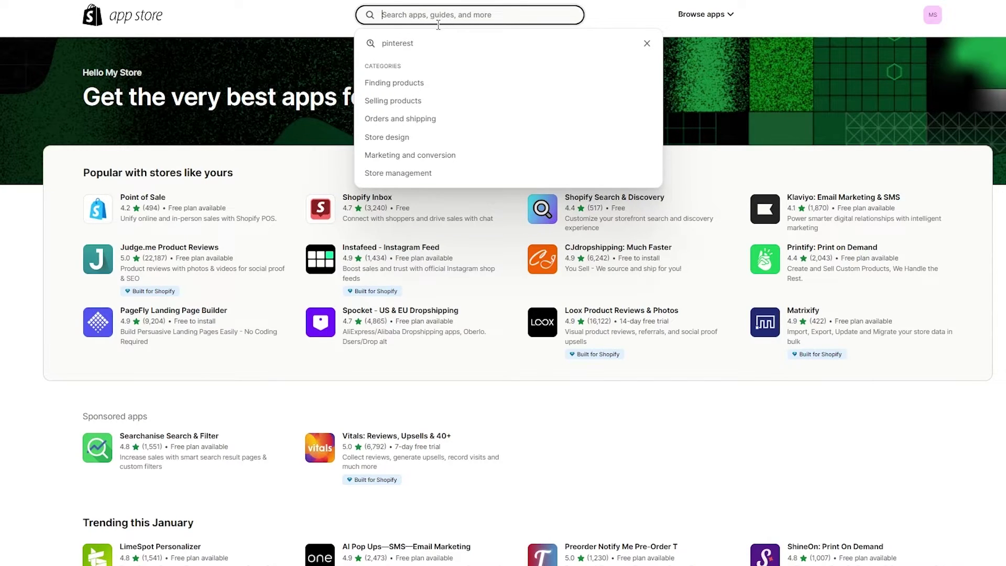
{"action": "left_click", "coordinate": [413, 38]}
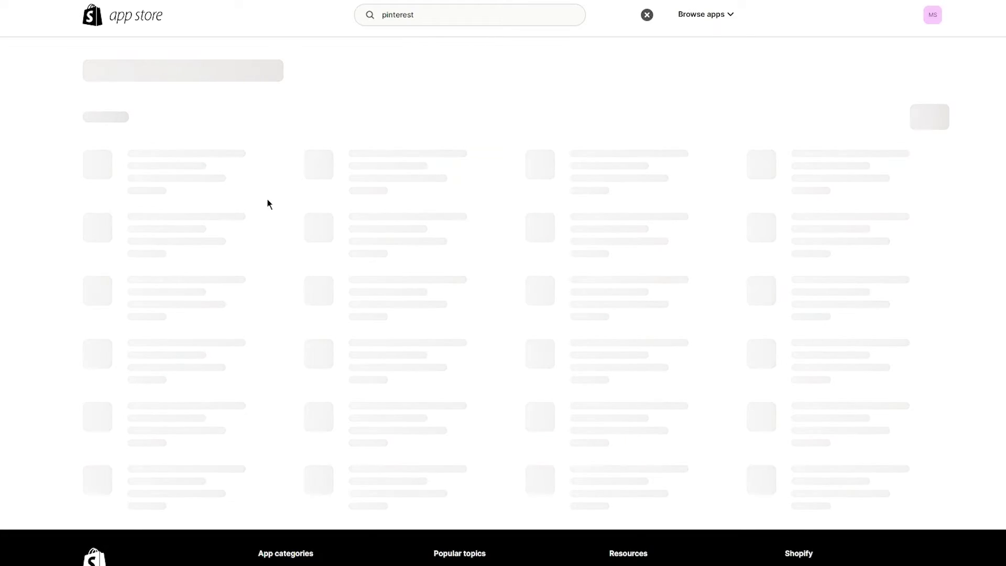
{"action": "left_click", "coordinate": [127, 209]}
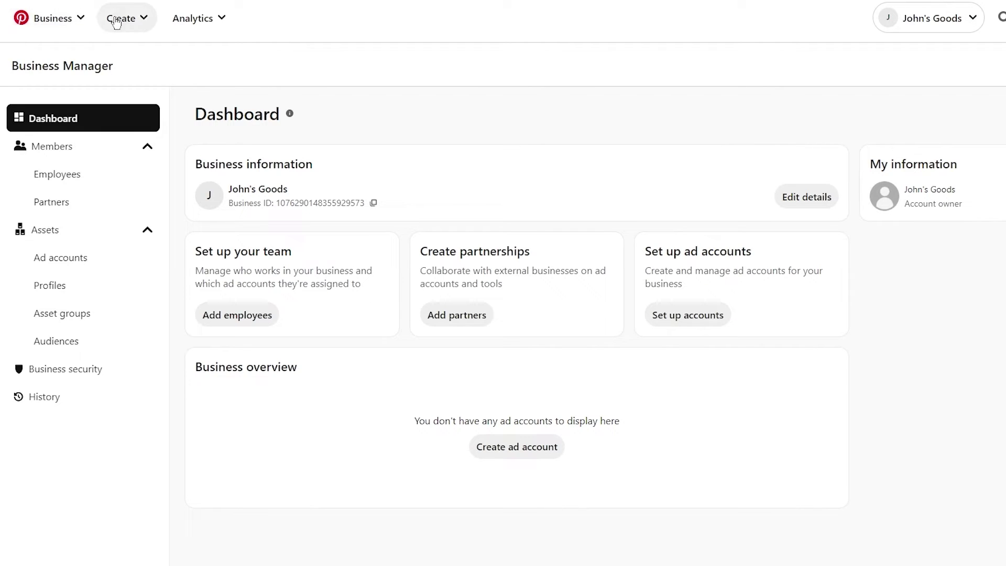
Switch to Pinterest, open the business account's public profile from the Business Hub and copy its URL
{"action": "left_click", "coordinate": [51, 18]}
{"action": "left_click", "coordinate": [57, 84]}
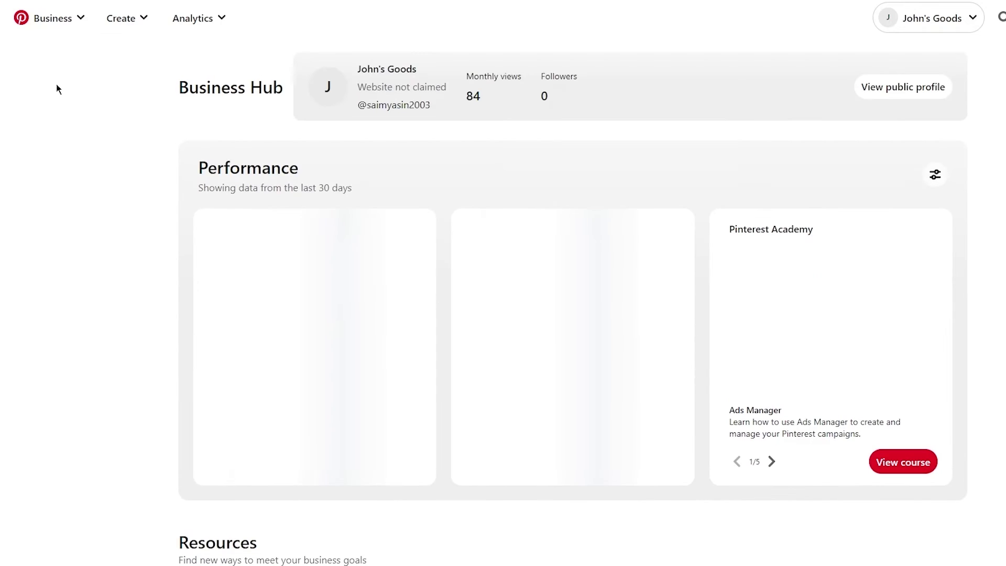
{"action": "left_click", "coordinate": [885, 87]}
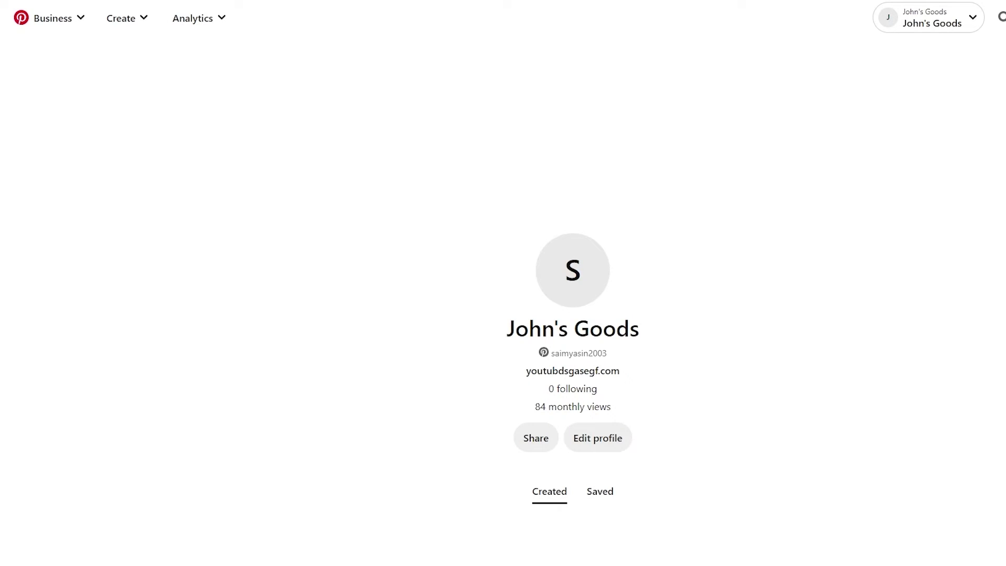
{"action": "right_click", "coordinate": [193, 1]}
{"action": "left_click", "coordinate": [226, 11]}
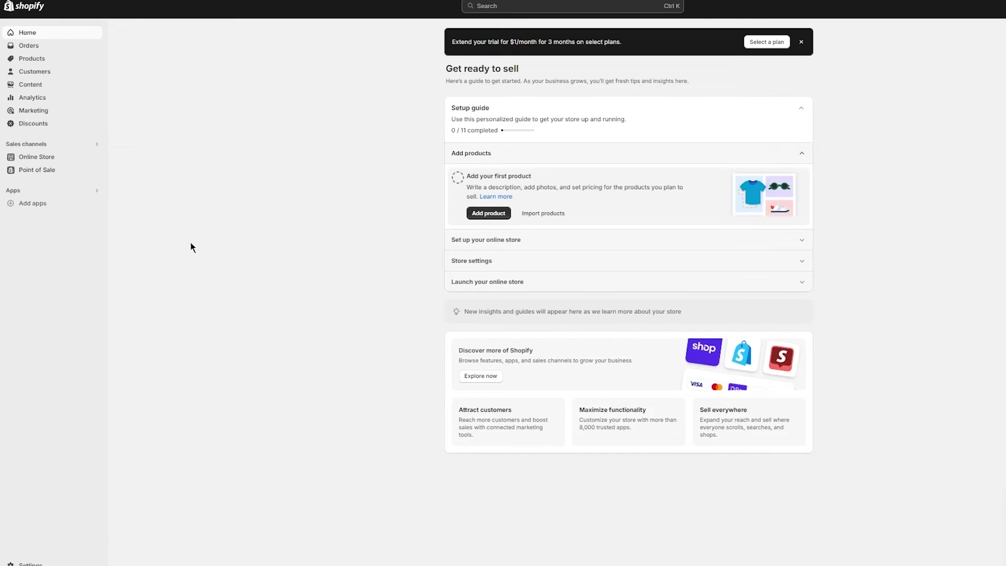
Switch to the Shopify admin and open the Dawn theme's theme.liquid layout file for code editing
{"action": "left_click", "coordinate": [36, 158]}
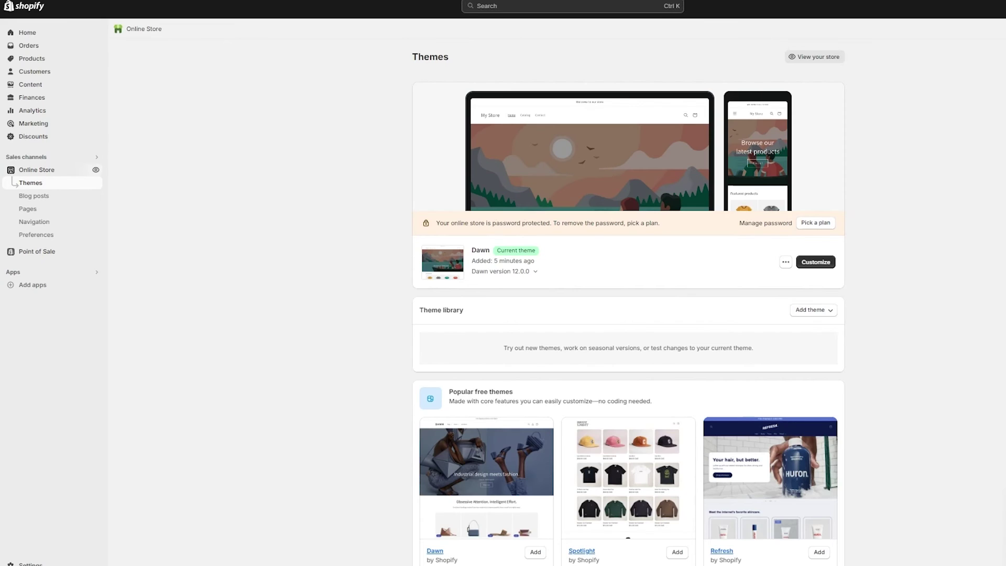
{"action": "left_click", "coordinate": [786, 262]}
{"action": "left_click", "coordinate": [751, 349]}
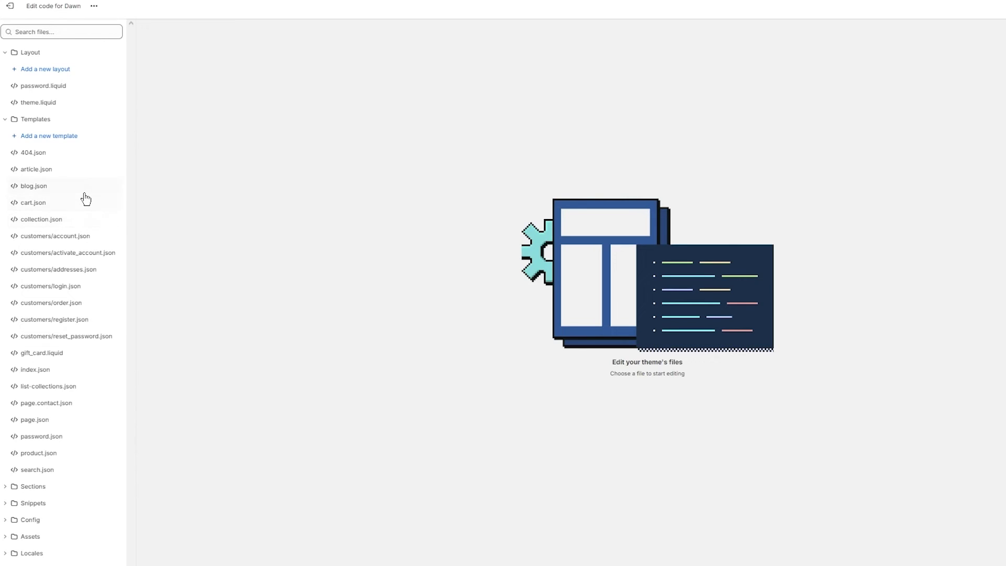
{"action": "left_click", "coordinate": [36, 102]}
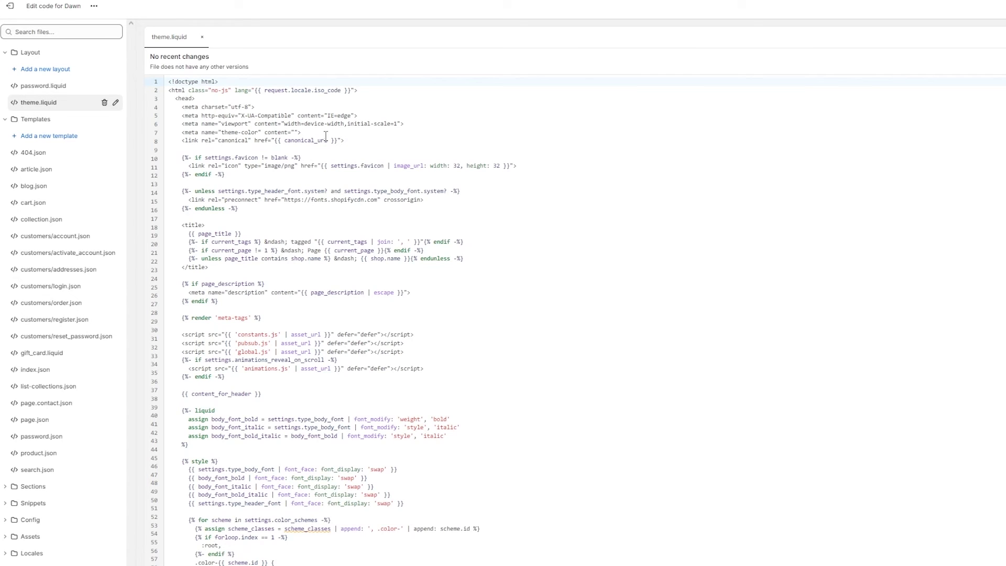
Paste the copied Pinterest profile URL on a new line below the base.css stylesheet tag in theme.liquid and save the file
{"action": "scroll", "coordinate": [300, 135], "scroll_direction": "down", "scroll_amount": 15}
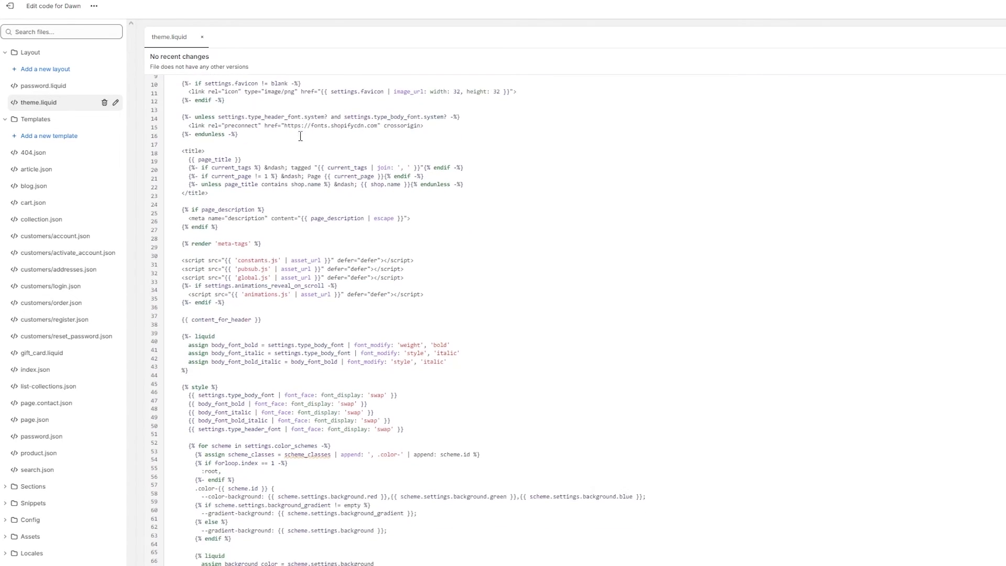
{"action": "scroll", "coordinate": [301, 136], "scroll_direction": "down", "scroll_amount": 20}
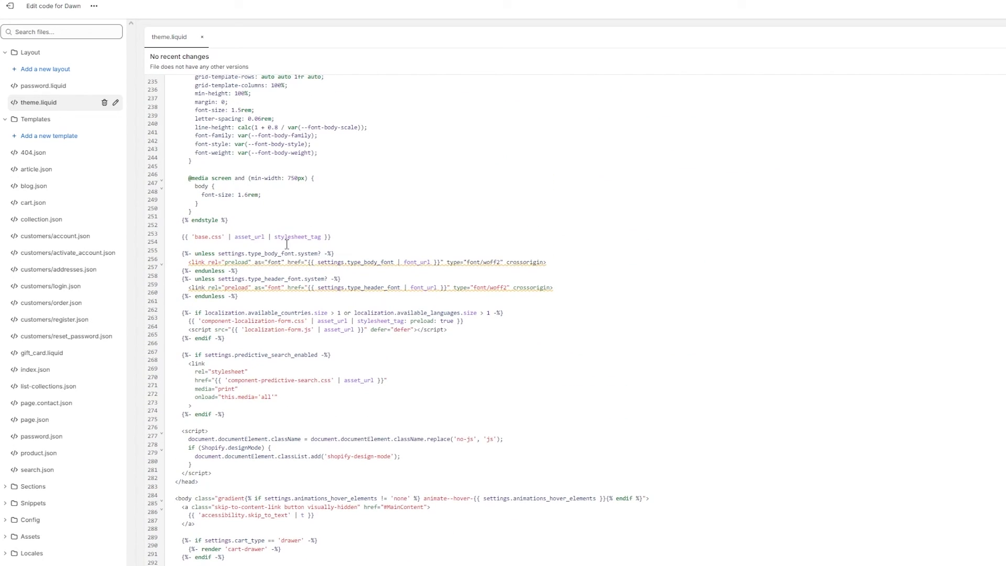
{"action": "left_click", "coordinate": [346, 236]}
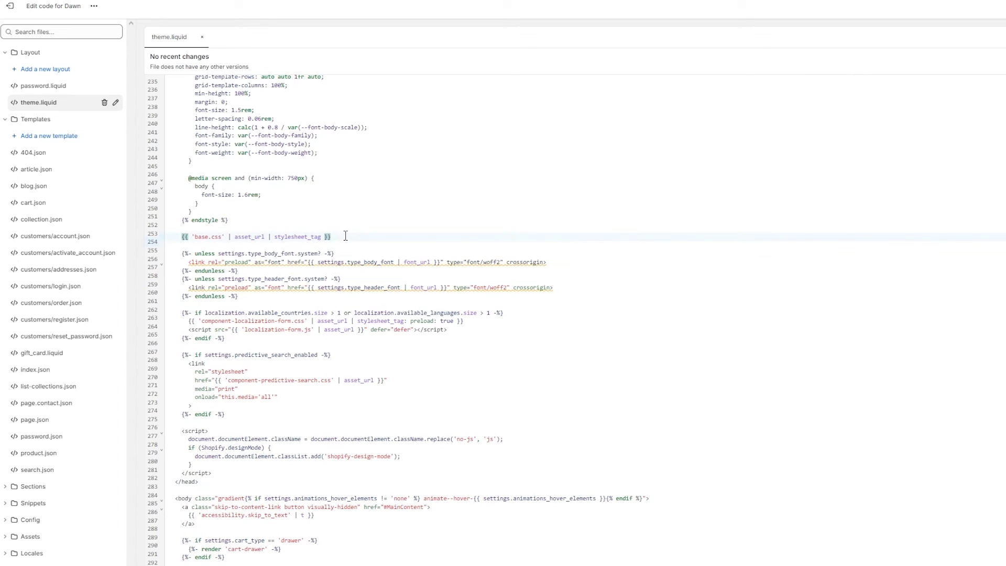
{"action": "key", "text": "Return"}
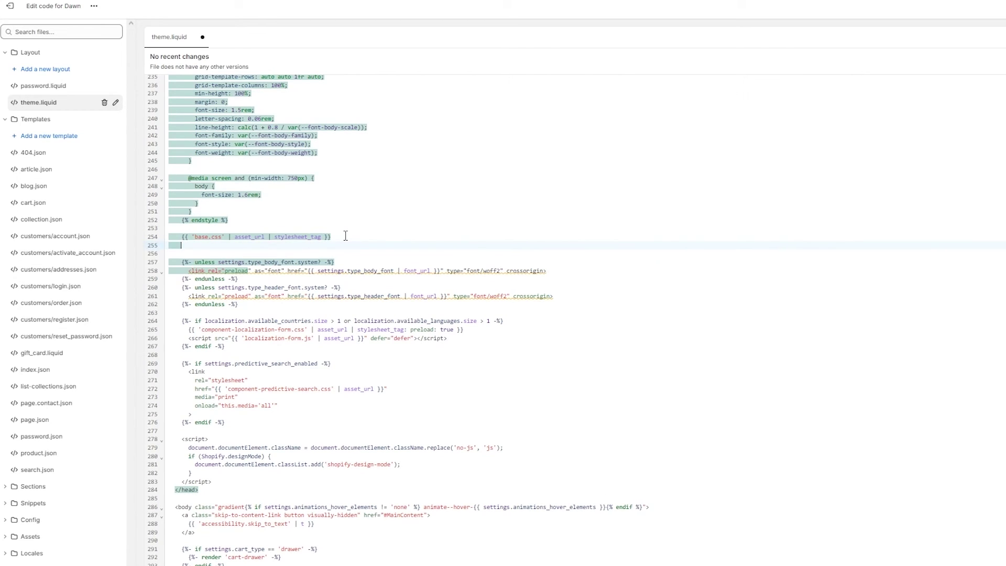
{"action": "key", "text": "ctrl+v"}
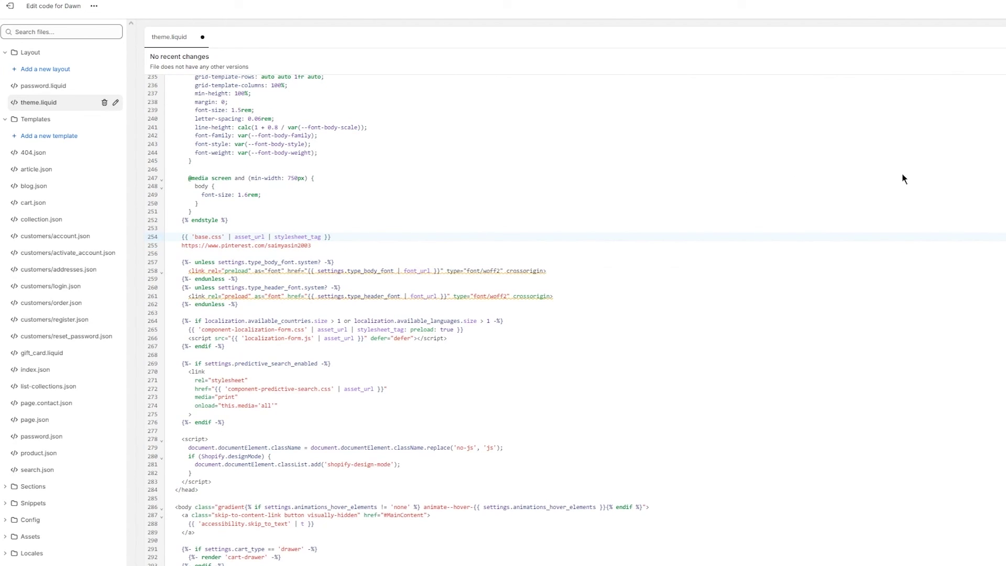
{"action": "key", "text": "ctrl+s"}
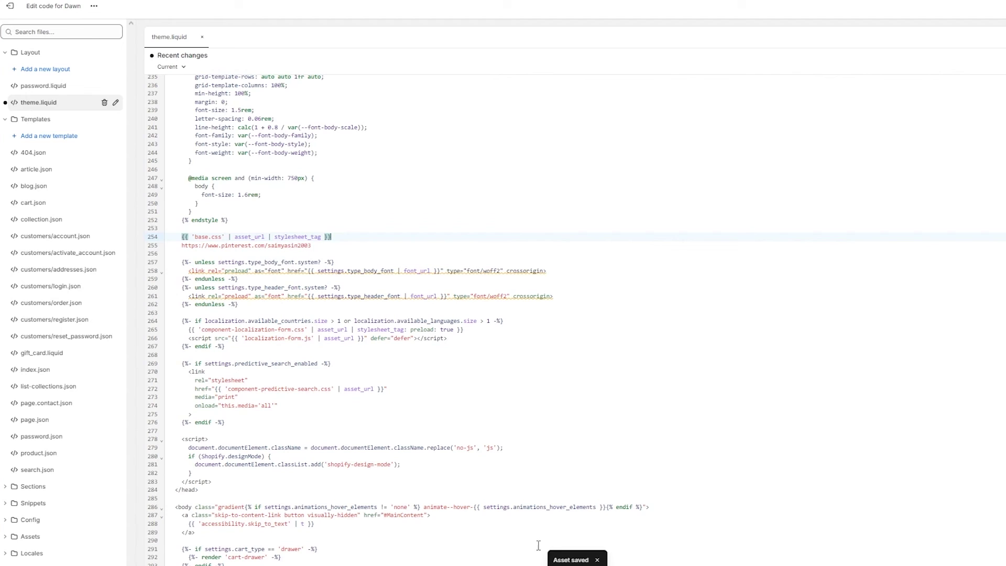